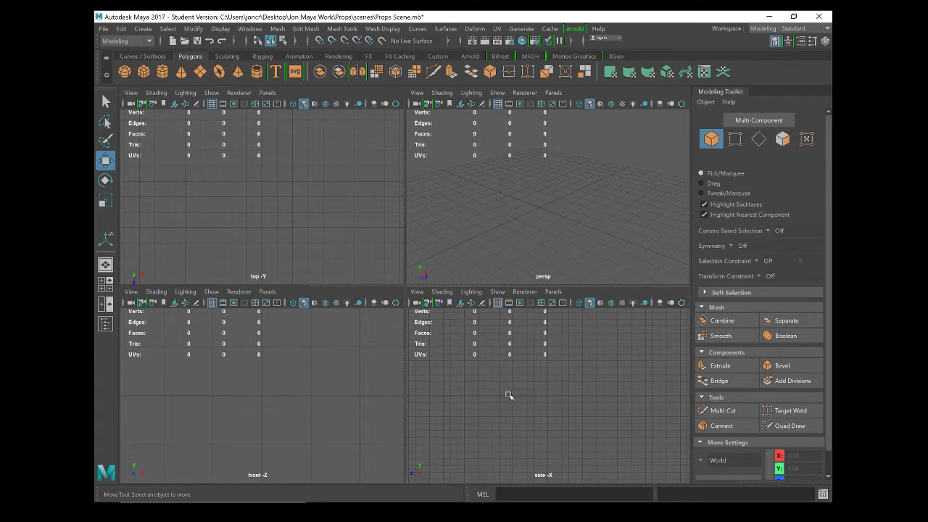
# Check the storm bolter picture in the browser's image search and switch to Photoshop, where Belial's_Storm_Bolter.png is open
pyautogui.hotkey('alt', 'Tab')
pyautogui.hotkey('alt', 'Tab')
pyautogui.hotkey('alt', 'Tab')
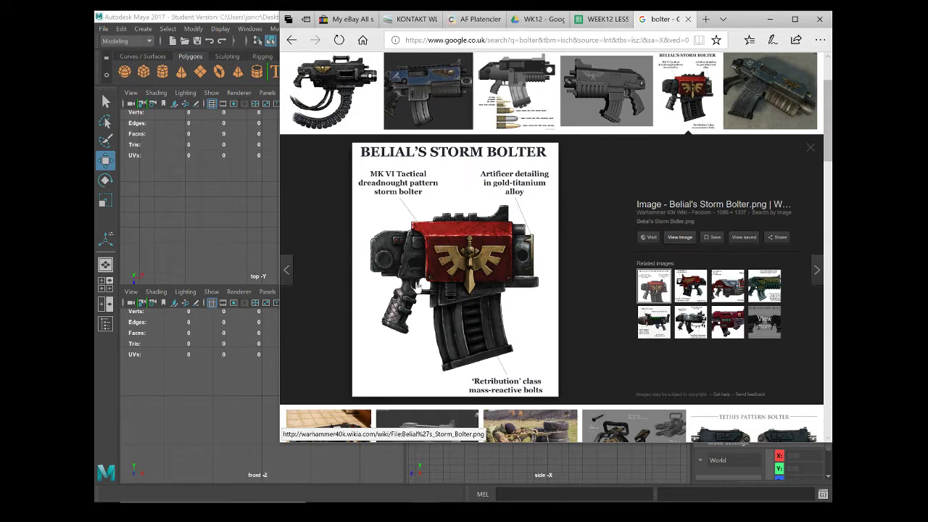
pyautogui.hotkey('alt', 'Tab')
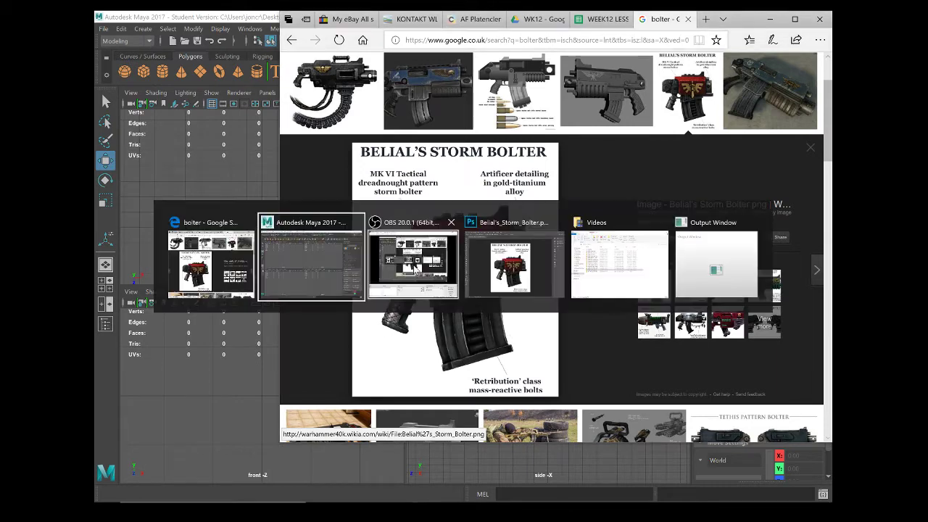
pyautogui.hotkey('alt', 'Tab')
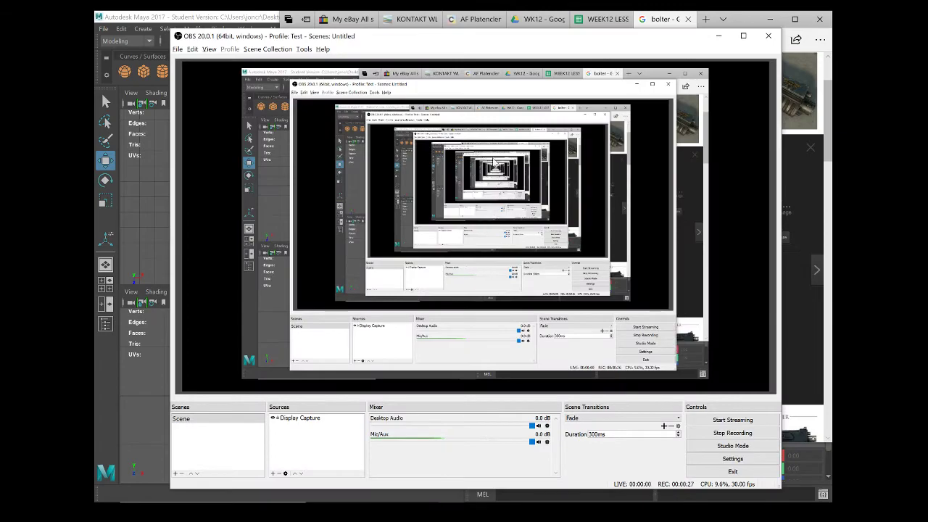
pyautogui.hotkey('alt', 'Tab')
pyautogui.hotkey('alt', 'Tab')
pyautogui.hotkey('alt', 'Tab')
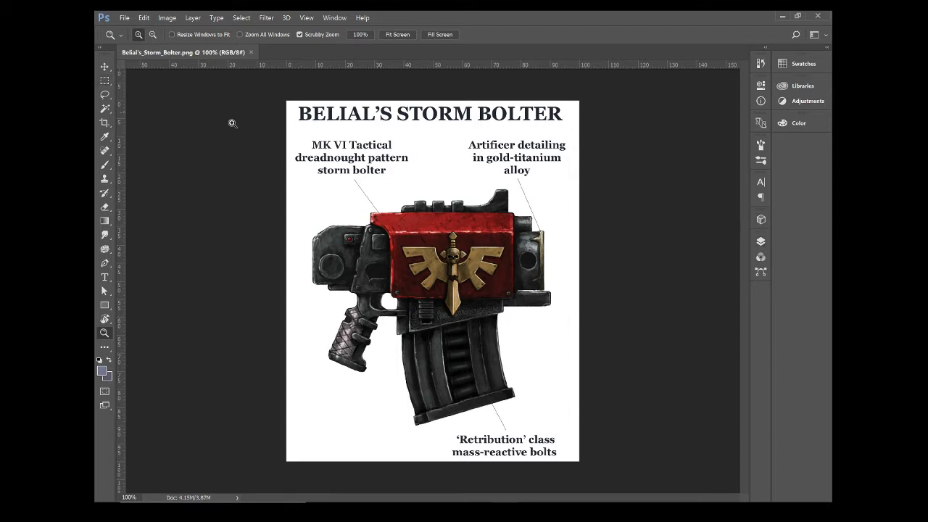
# Copy only the gun from the reference picture with a rectangular marquee and paste it into a new 942 x 905 pixel document
pyautogui.press('m')
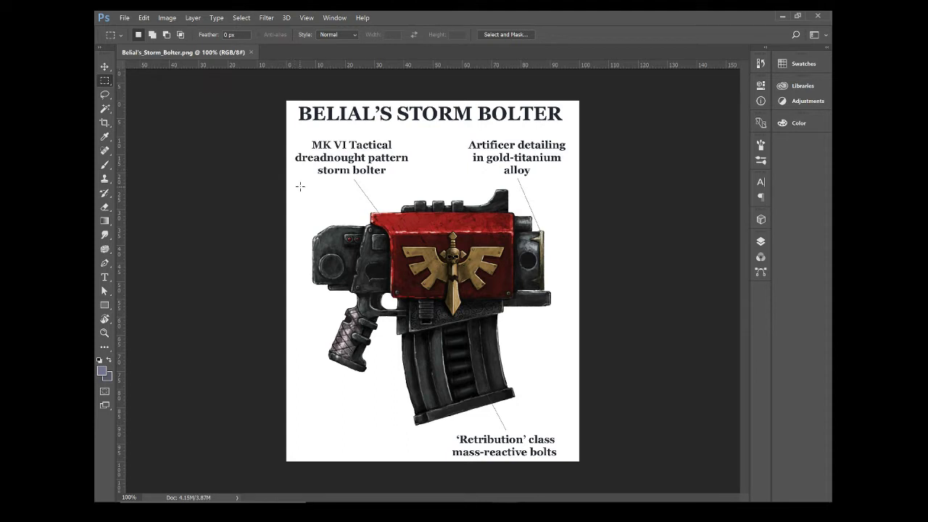
pyautogui.moveTo(303, 188); pyautogui.dragTo(556, 430)
pyautogui.click(126, 18)
pyautogui.click(126, 17)
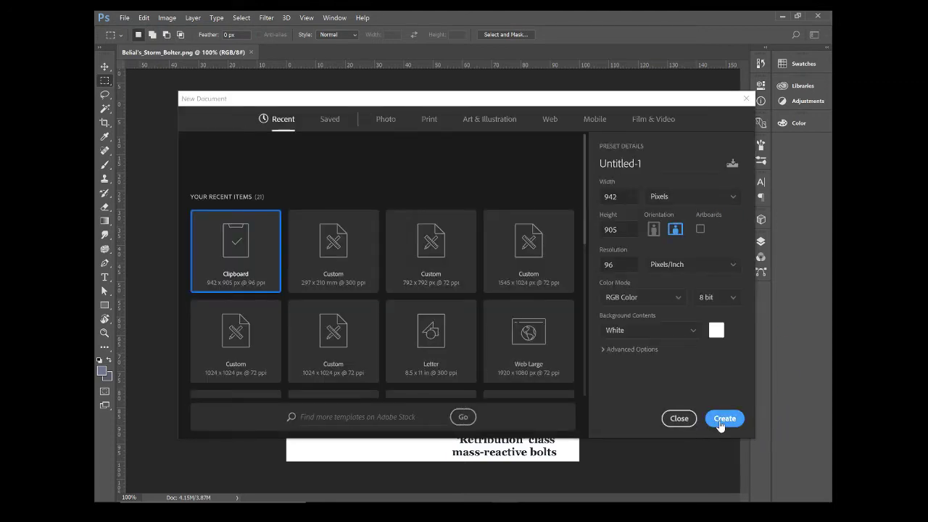
pyautogui.click(723, 419)
pyautogui.hotkey('ctrl', 'v')
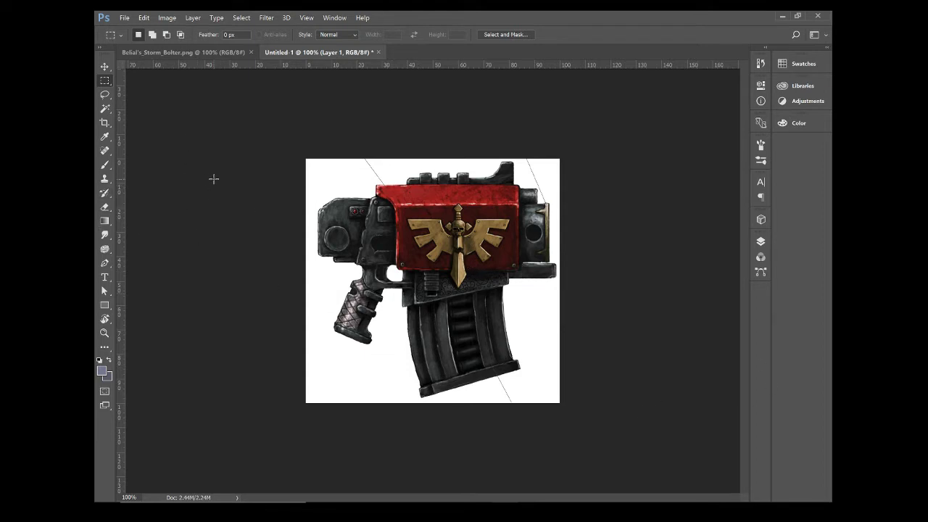
# Review the Large size filter of the bolter image search in the browser, and return to Photoshop
pyautogui.hotkey('alt', 'Tab')
pyautogui.hotkey('alt', 'Tab')
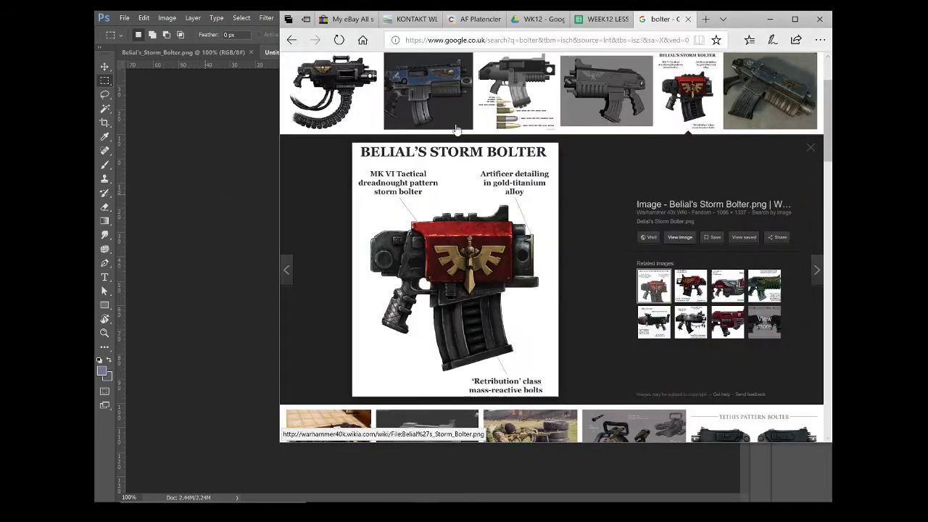
pyautogui.scroll(2, 457, 129)
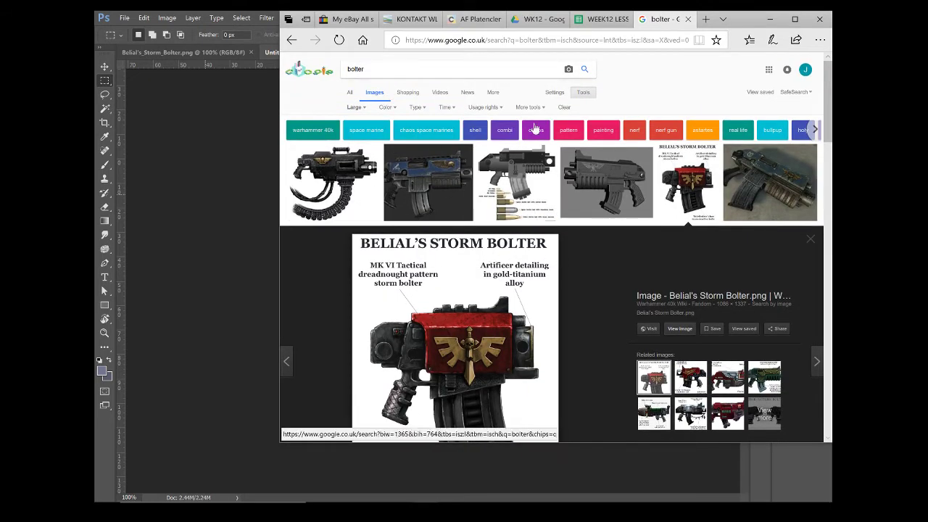
pyautogui.click(356, 107)
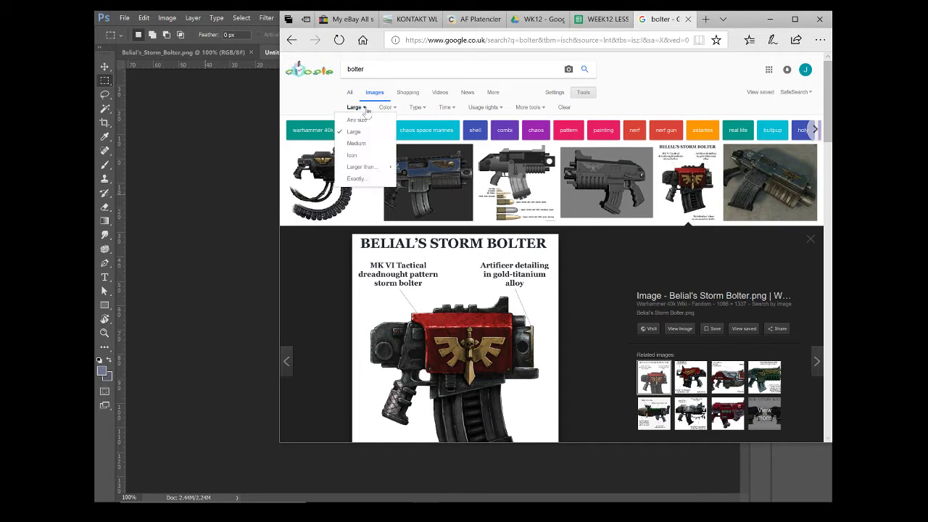
pyautogui.click(324, 110)
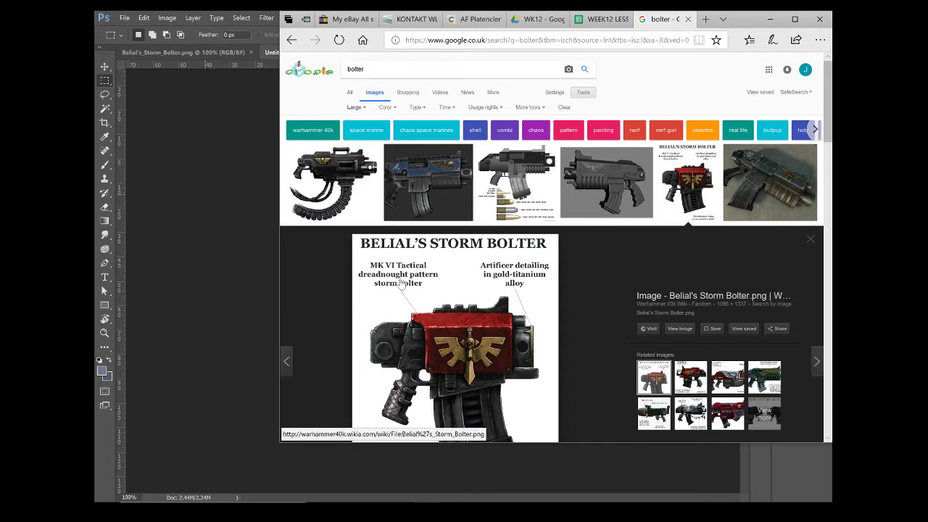
pyautogui.click(235, 193)
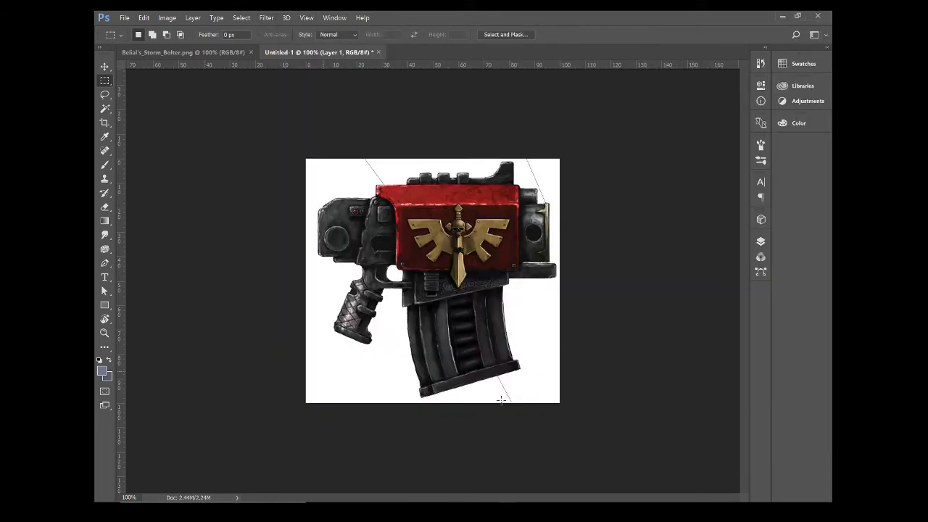
# Start saving the cropped gun image under a new name, with JPEG as the file format
pyautogui.click(128, 20)
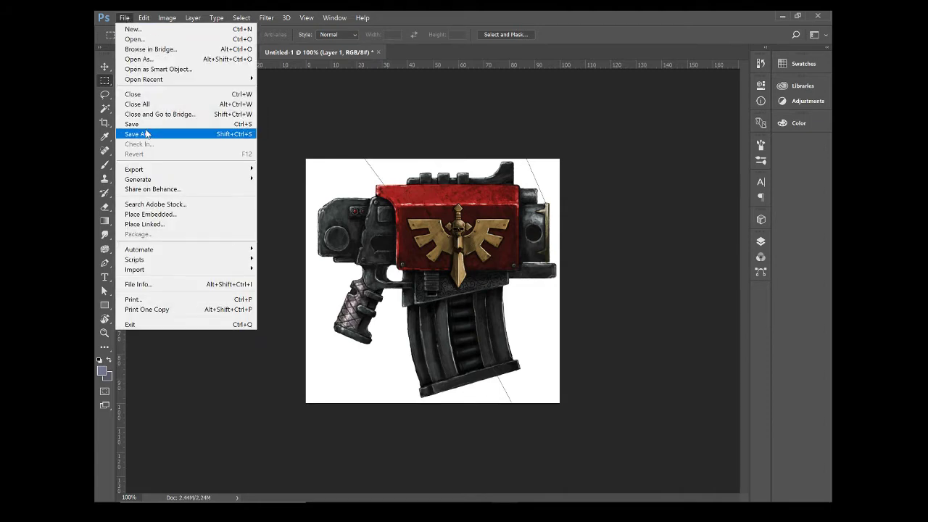
pyautogui.click(146, 134)
pyautogui.click(211, 204)
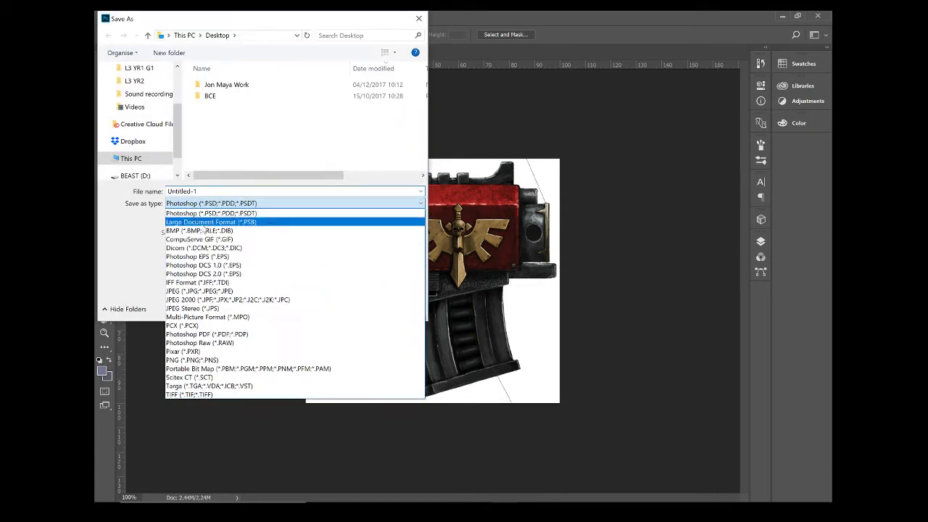
pyautogui.click(198, 291)
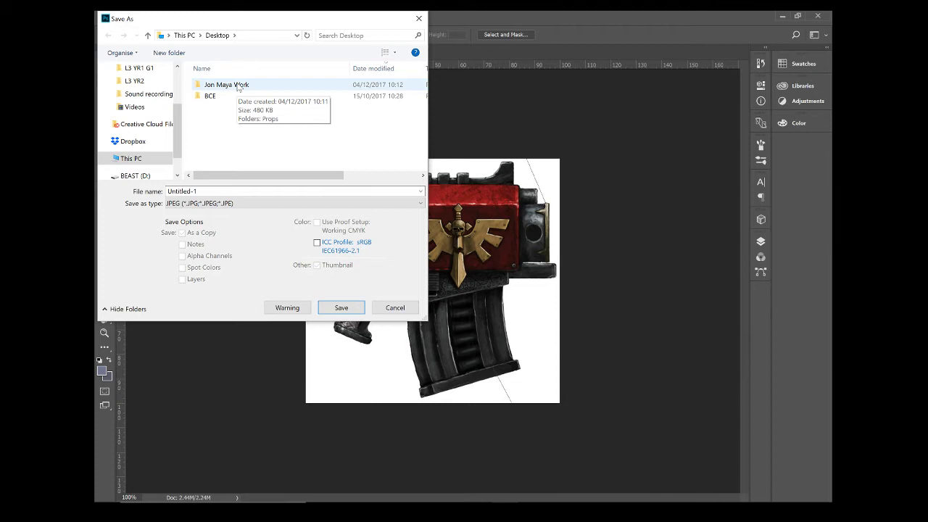
# Set the save location to the sourceimages folder inside the Props project folder
pyautogui.doubleClick(239, 88)
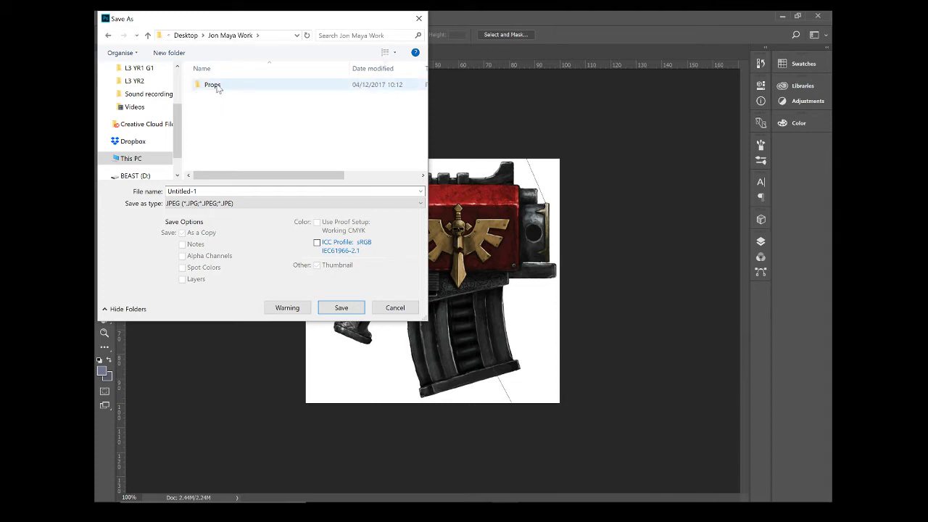
pyautogui.doubleClick(213, 84)
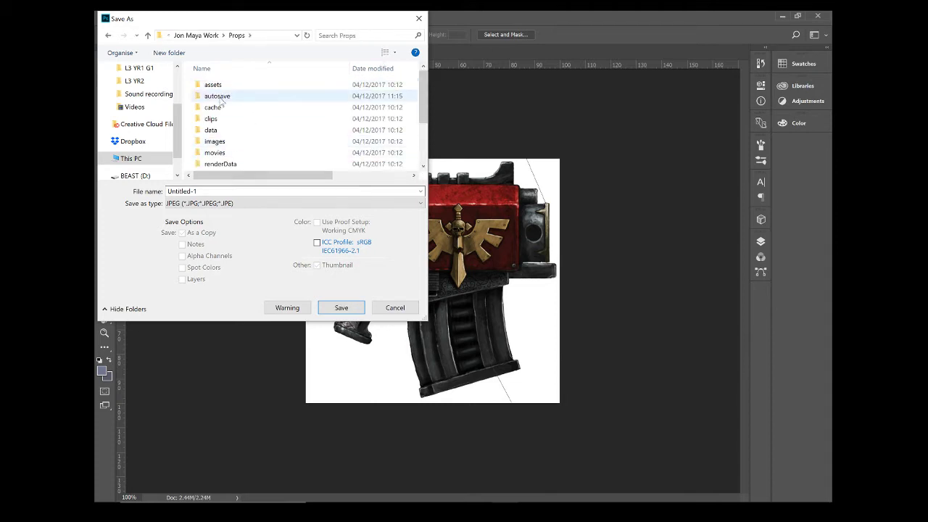
pyautogui.scroll(-2, 246, 145)
pyautogui.doubleClick(243, 159)
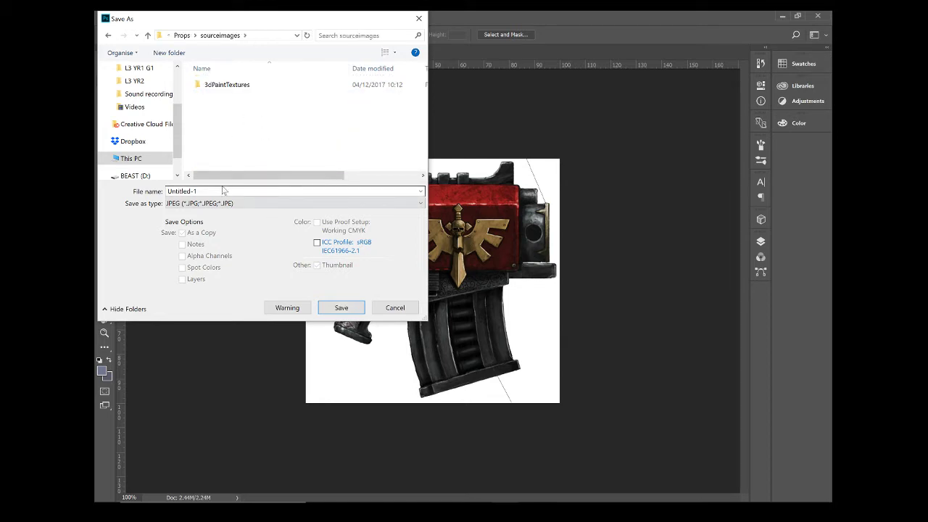
pyautogui.click(184, 35)
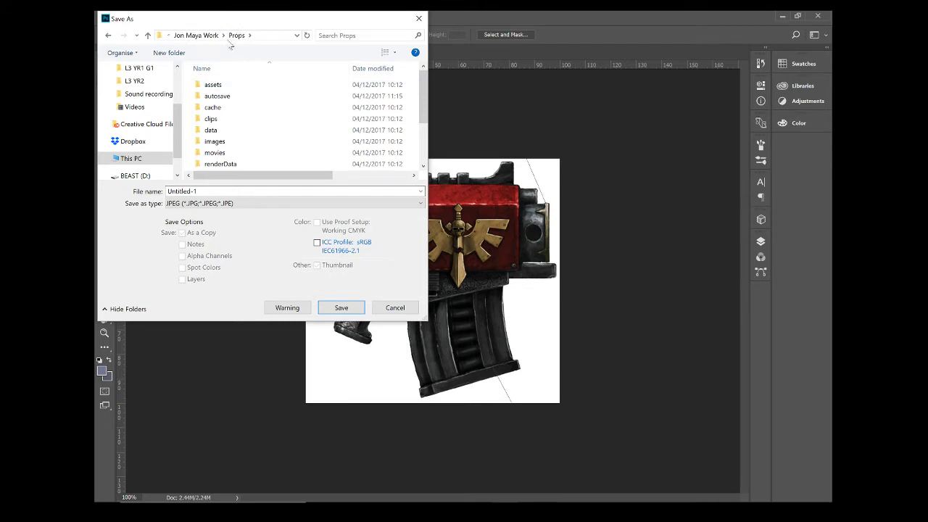
pyautogui.scroll(-3, 226, 130)
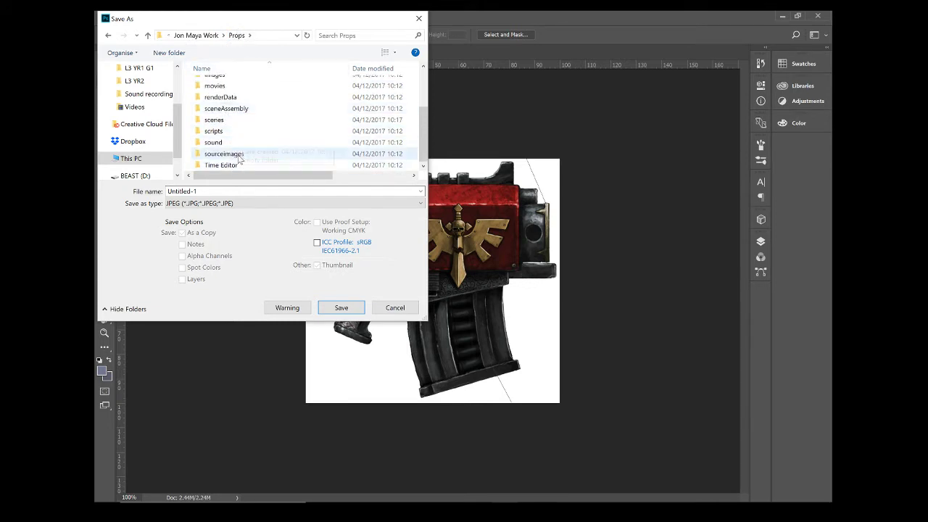
pyautogui.doubleClick(240, 153)
# Name the image Bolter Ref and save it with JPEG quality 12 (Maximum), Baseline ("Standard")
pyautogui.click(271, 192)
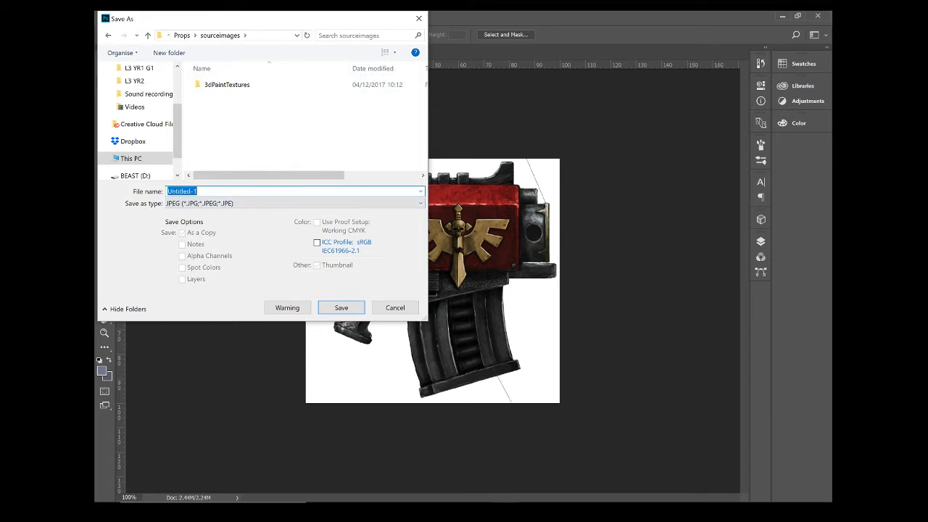
pyautogui.write('Bolter Ref')
pyautogui.press('Return')
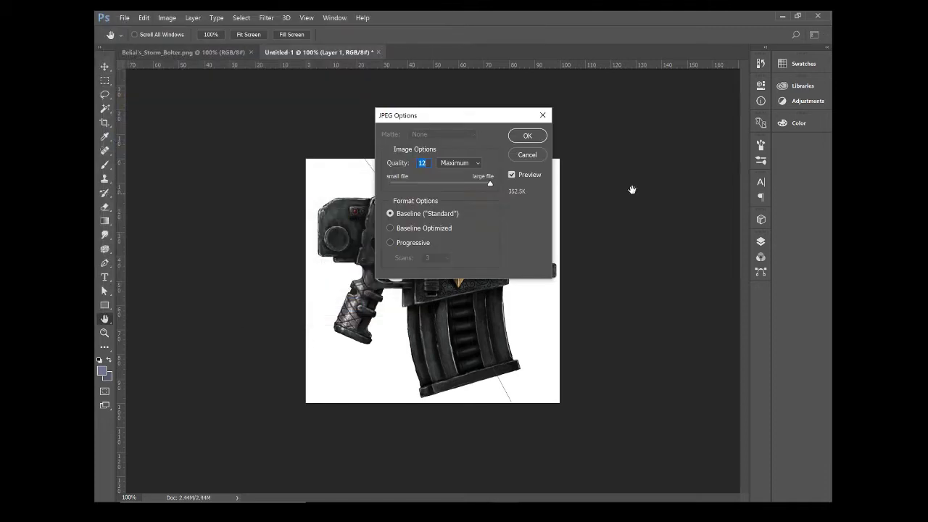
pyautogui.click(528, 136)
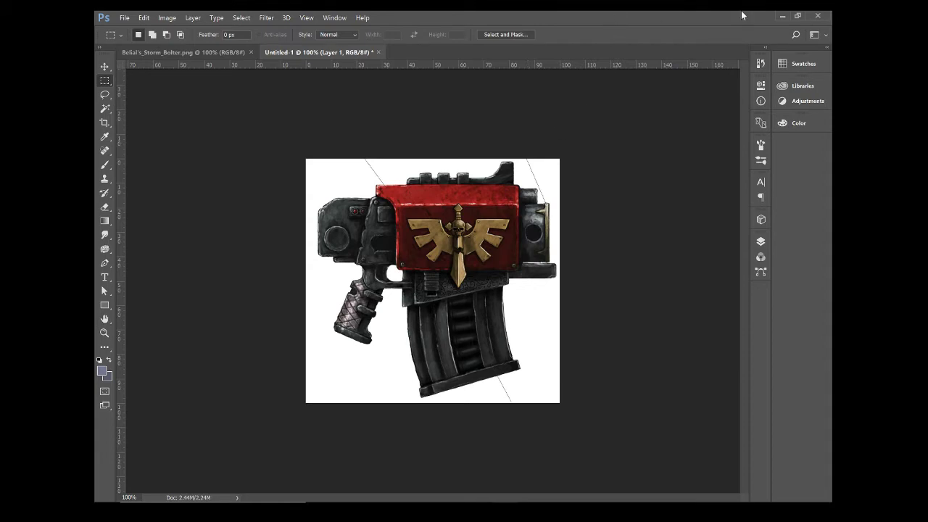
# Quit Photoshop without saving the untitled document, and switch to Maya after closing the browser's bolter search tab
pyautogui.click(818, 16)
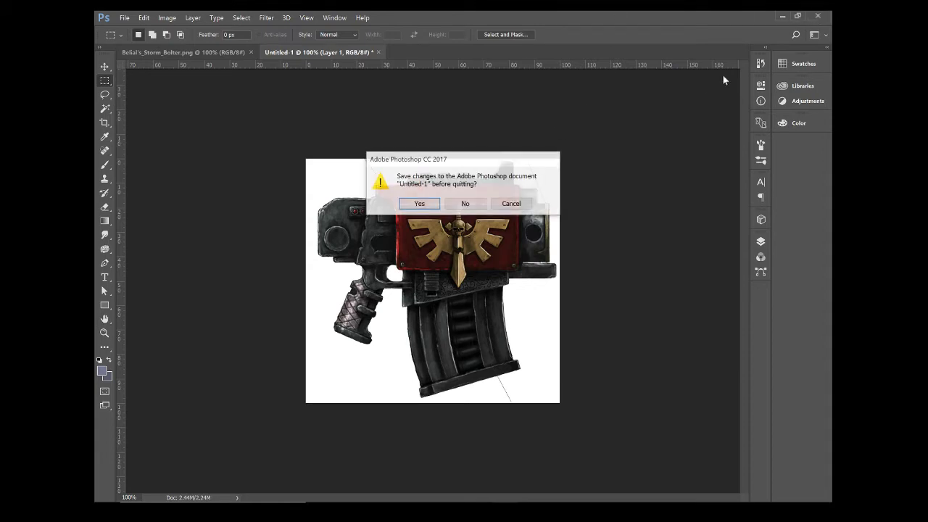
pyautogui.click(456, 204)
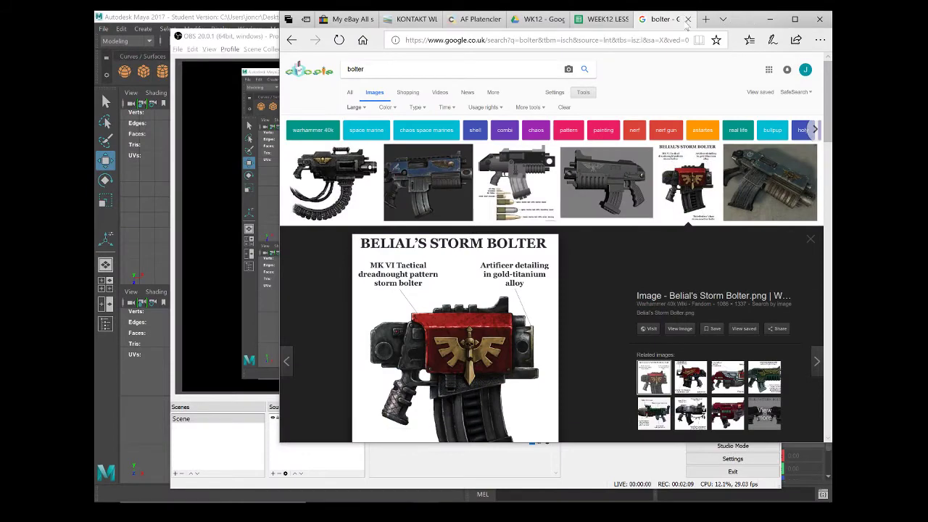
pyautogui.click(687, 19)
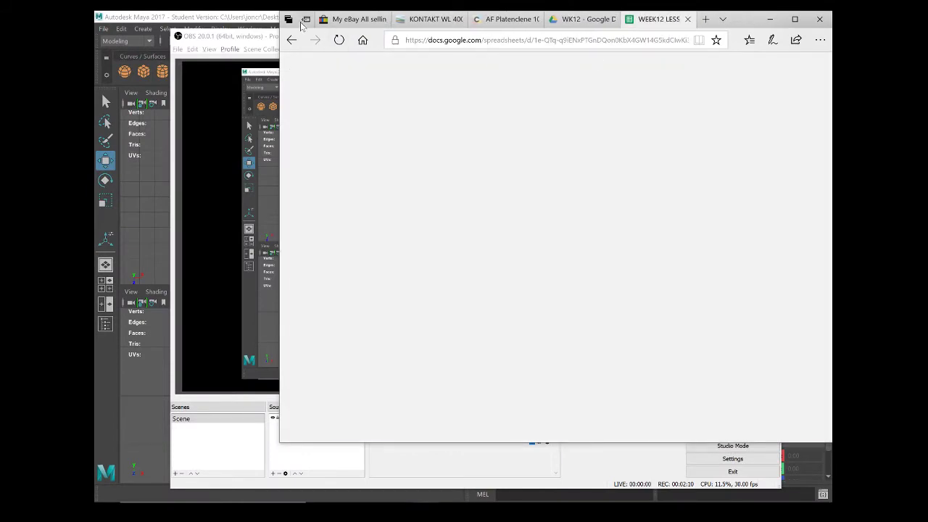
pyautogui.click(244, 15)
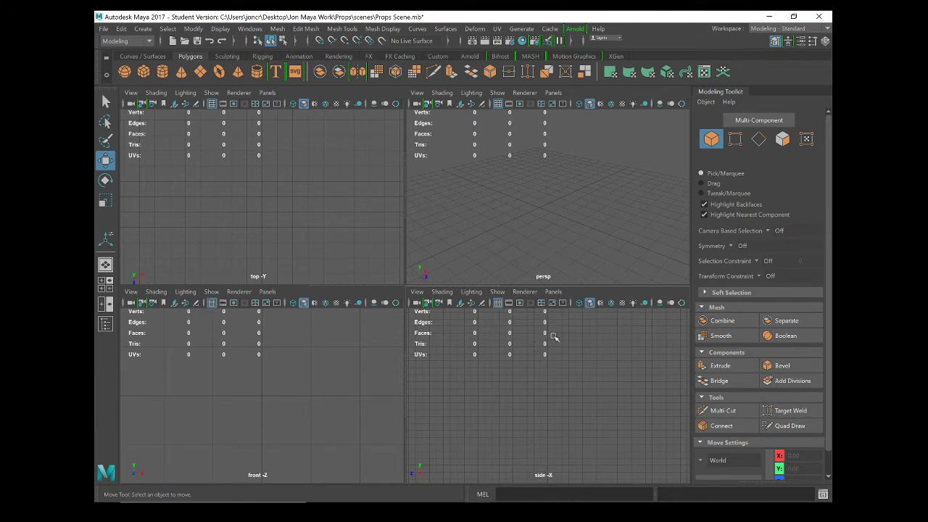
# Import Bolter Ref.jpg as an image plane in the maximized side view, and return to the four-view layout
pyautogui.press('space')
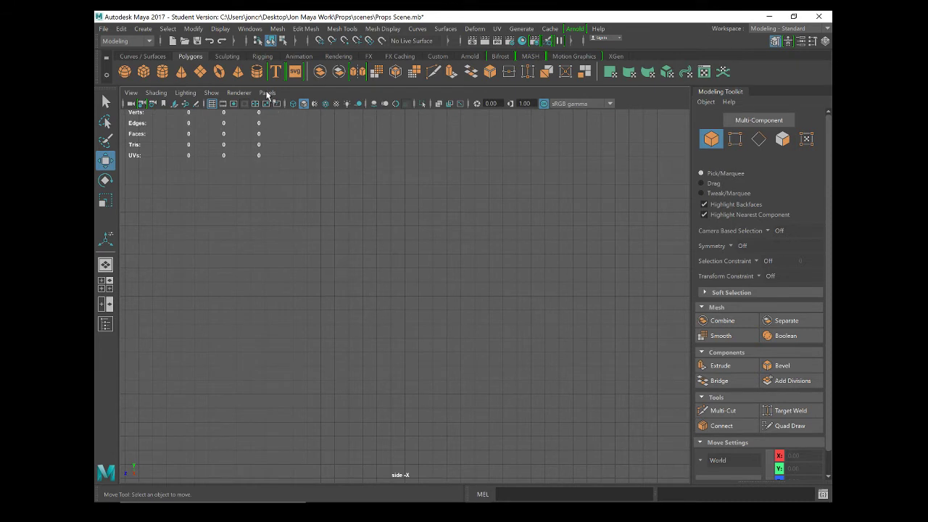
pyautogui.click(130, 95)
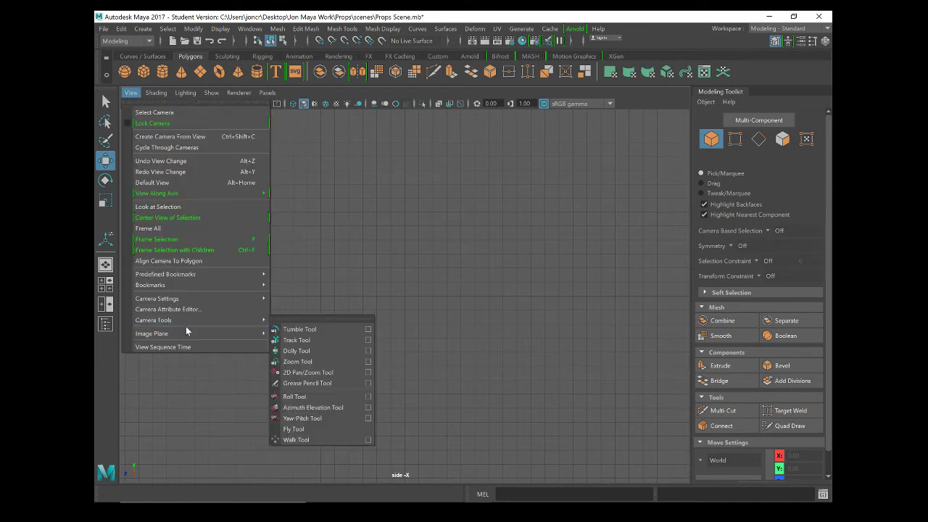
pyautogui.moveTo(184, 333)
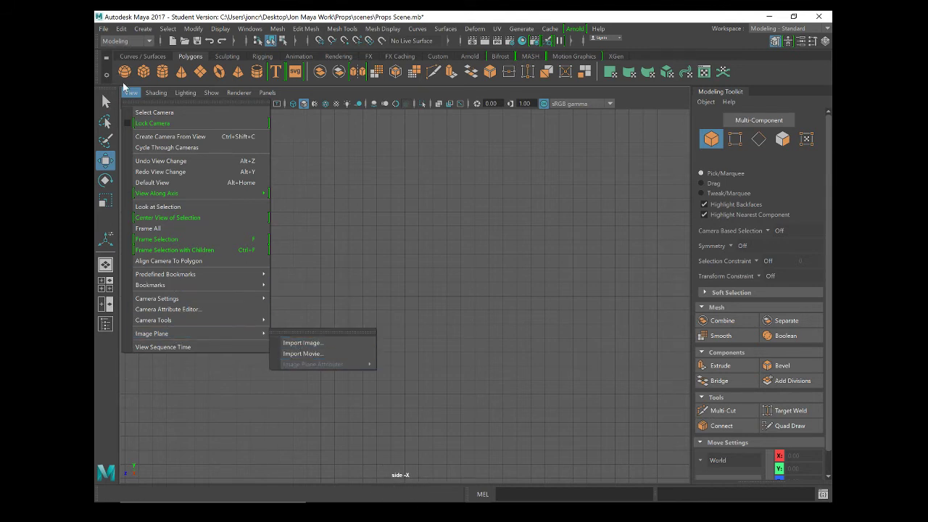
pyautogui.click(307, 343)
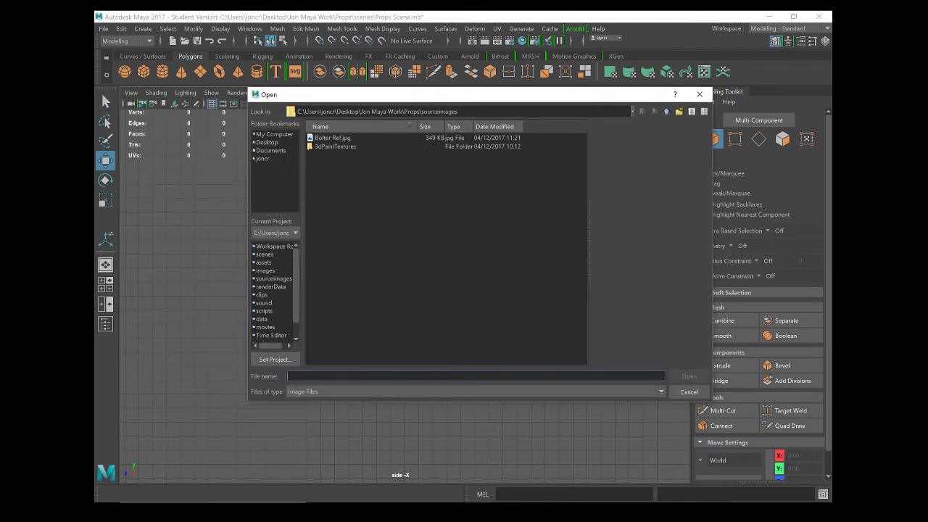
pyautogui.click(323, 138)
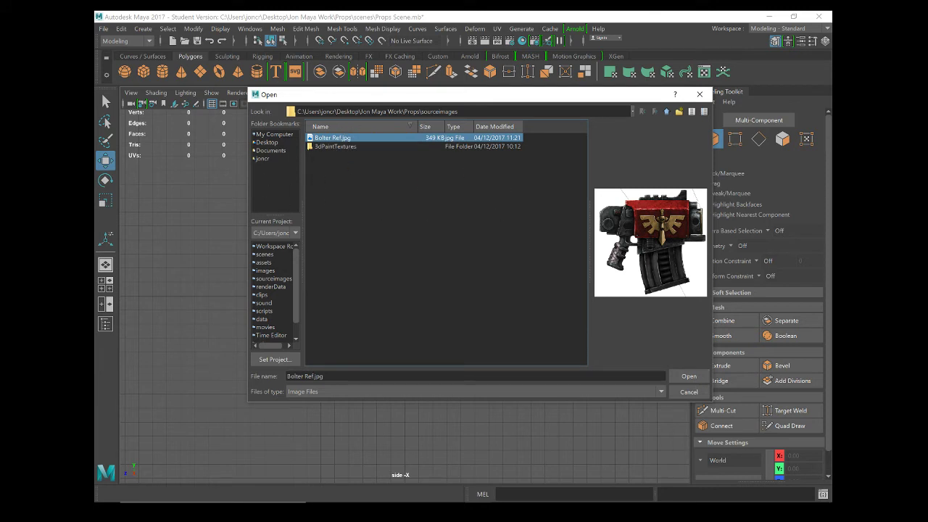
pyautogui.click(689, 376)
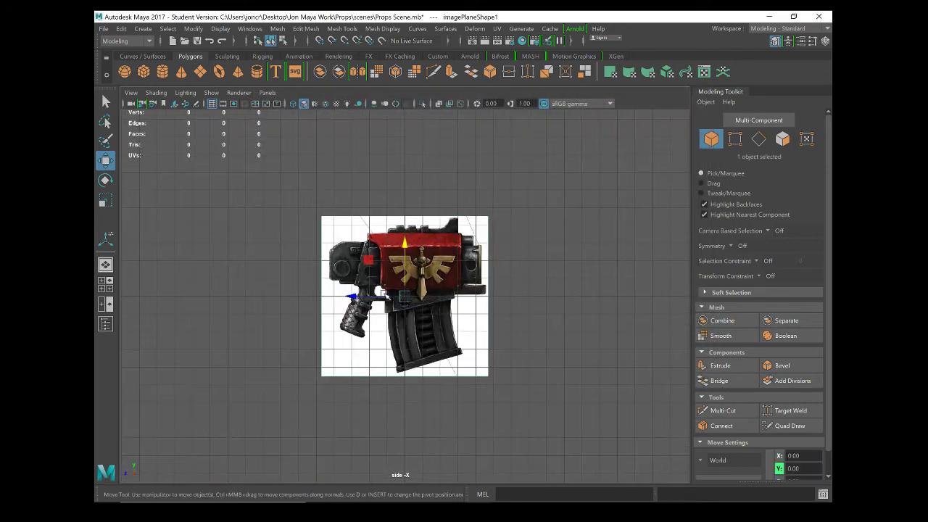
pyautogui.scroll(5, 382, 292)
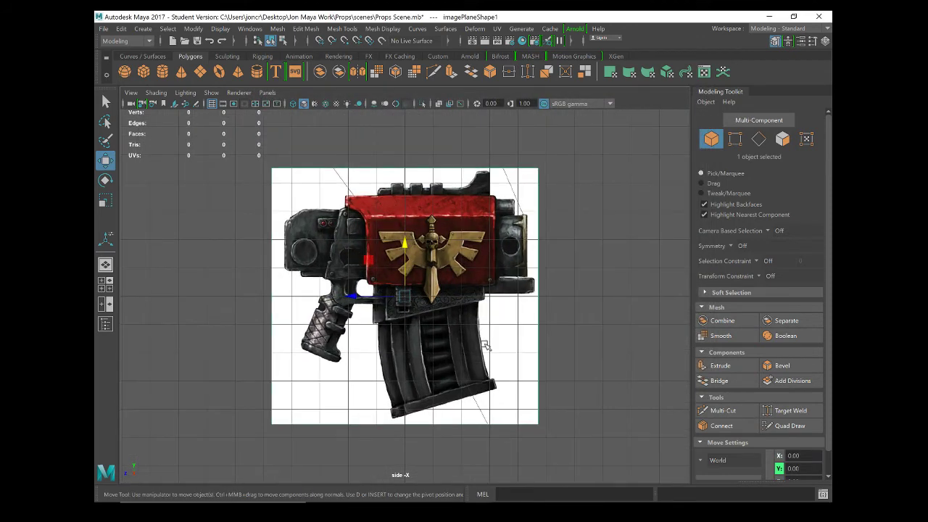
pyautogui.press('space')
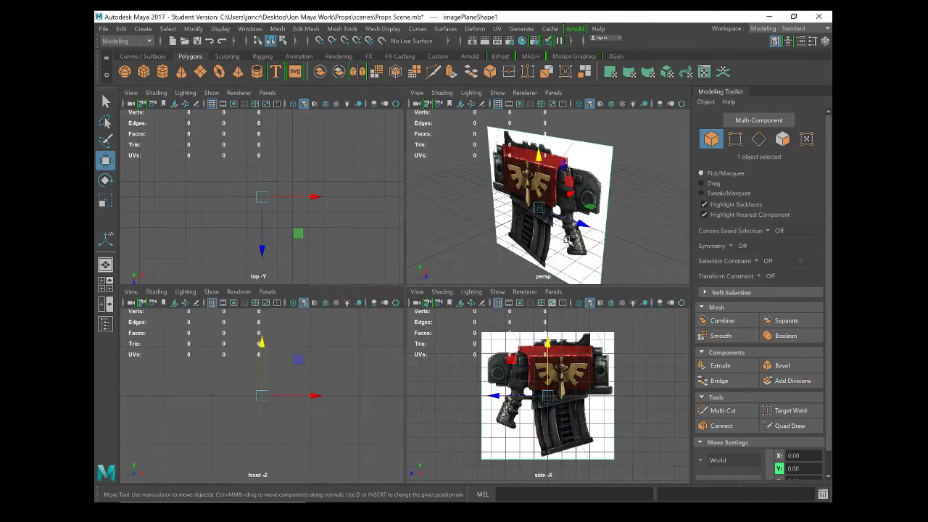
# Move the bolter image plane along the X axis to about -6.85, clear of the origin
pyautogui.press('space')
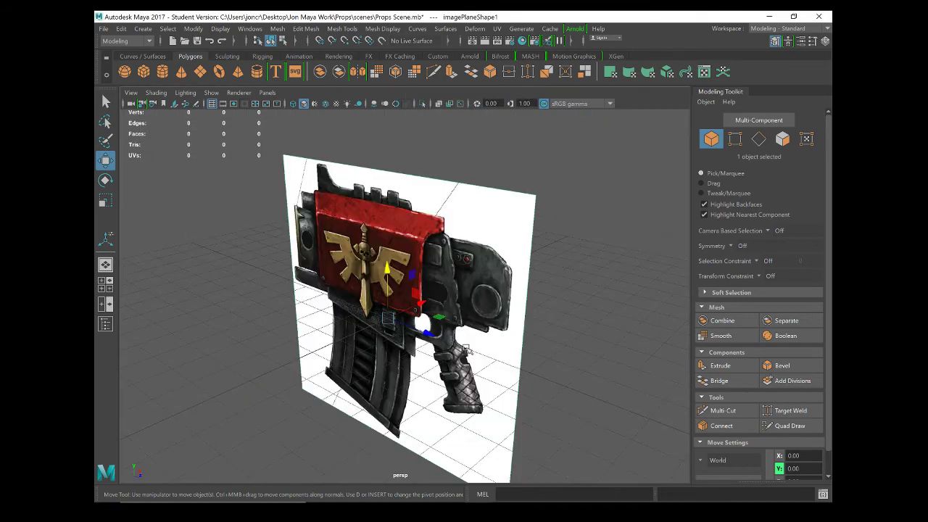
pyautogui.keyDown('alt'); pyautogui.moveTo(468, 349); pyautogui.dragTo(319, 342); pyautogui.keyUp('alt')
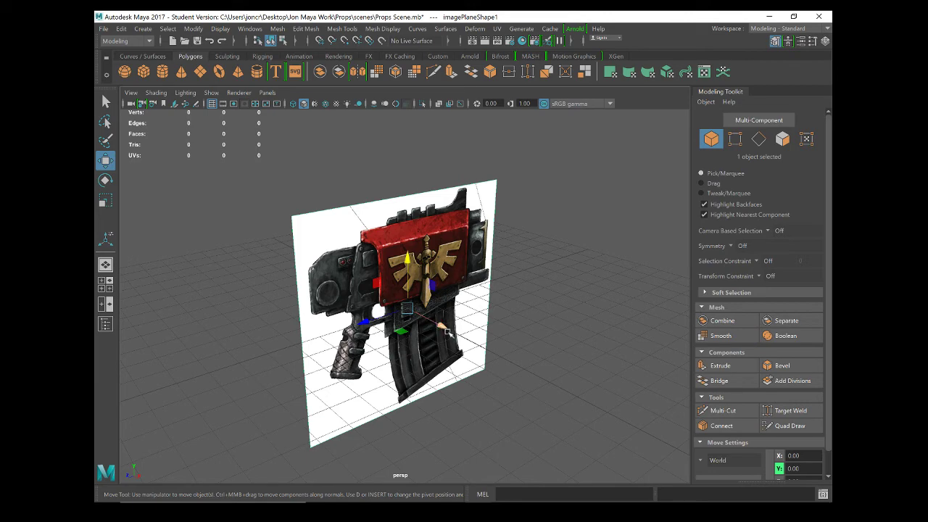
pyautogui.press('space')
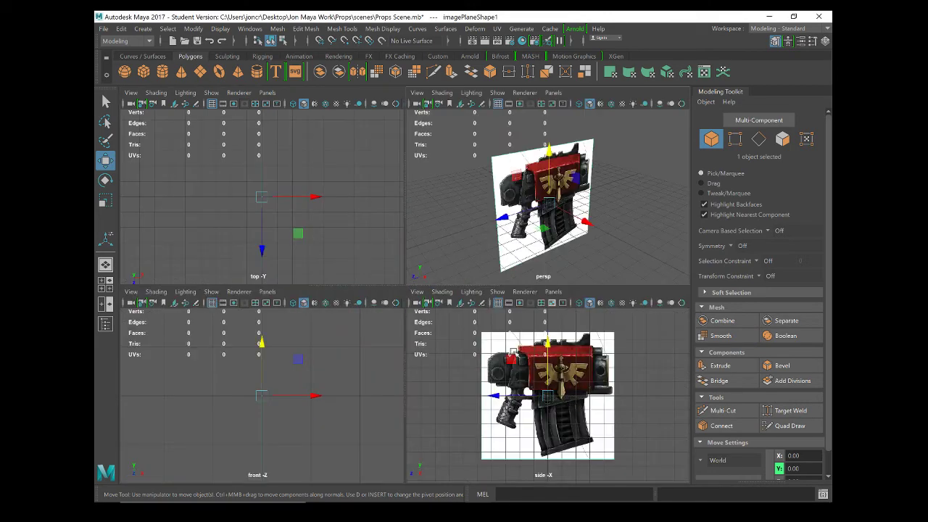
pyautogui.keyDown('alt'); pyautogui.moveTo(500, 281); pyautogui.dragTo(554, 268); pyautogui.keyUp('alt')
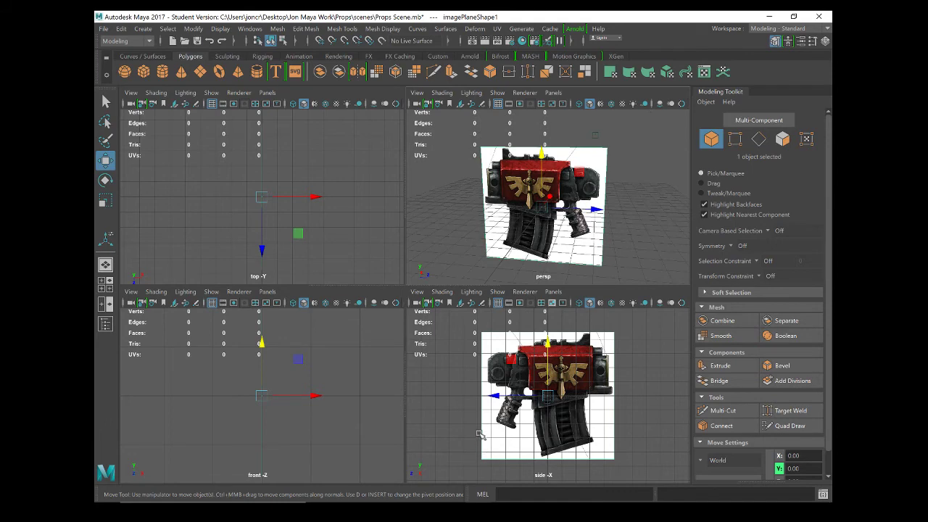
pyautogui.keyDown('alt'); pyautogui.moveTo(542, 236); pyautogui.dragTo(439, 242); pyautogui.keyUp('alt')
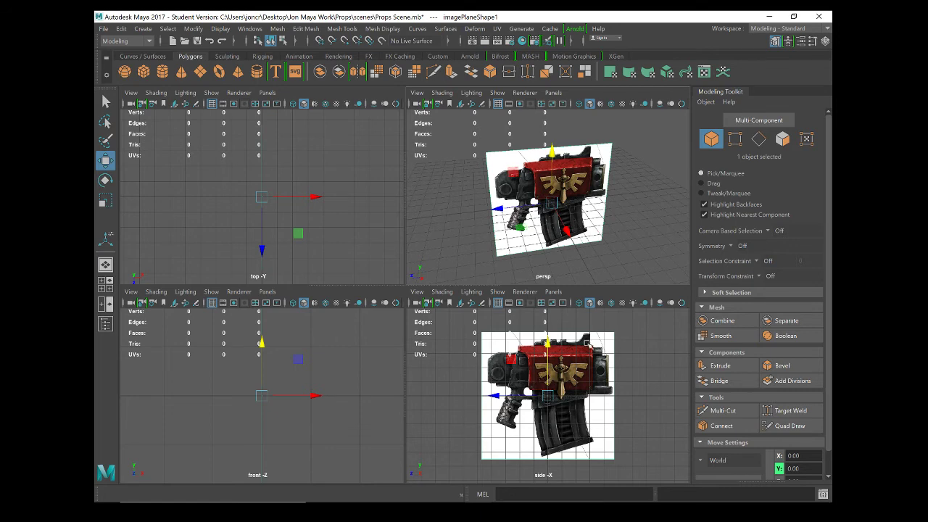
pyautogui.keyDown('alt'); pyautogui.moveTo(560, 154); pyautogui.dragTo(537, 211); pyautogui.keyUp('alt')
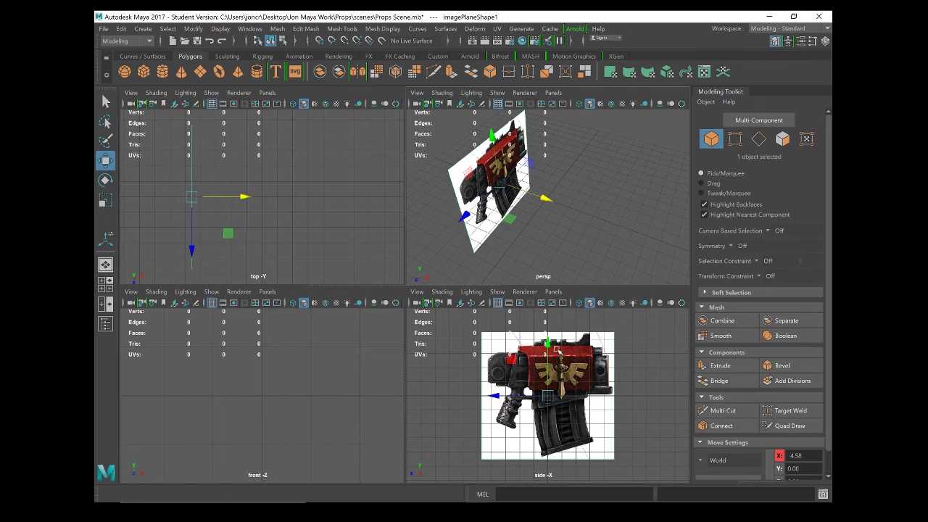
pyautogui.moveTo(547, 202); pyautogui.dragTo(516, 201)
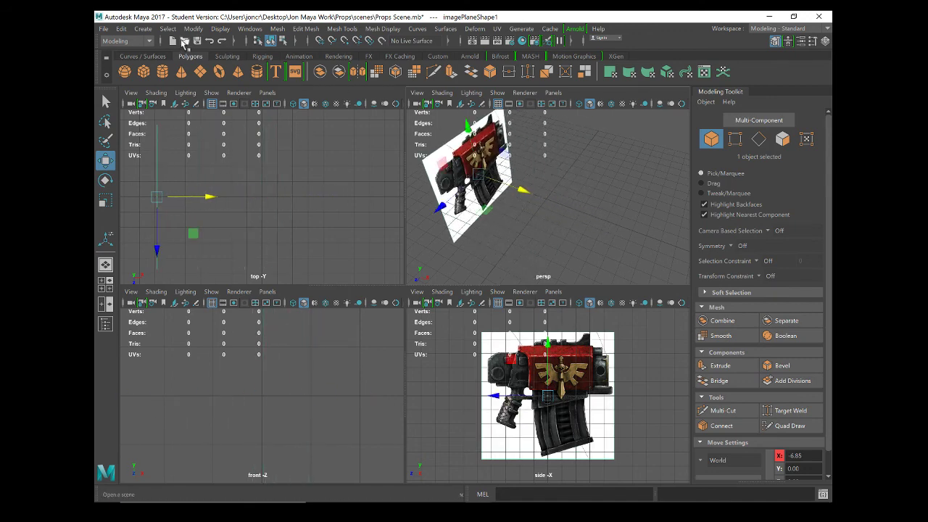
# Create a default polygon cube at the origin, in front of the bolter image plane
pyautogui.click(145, 75)
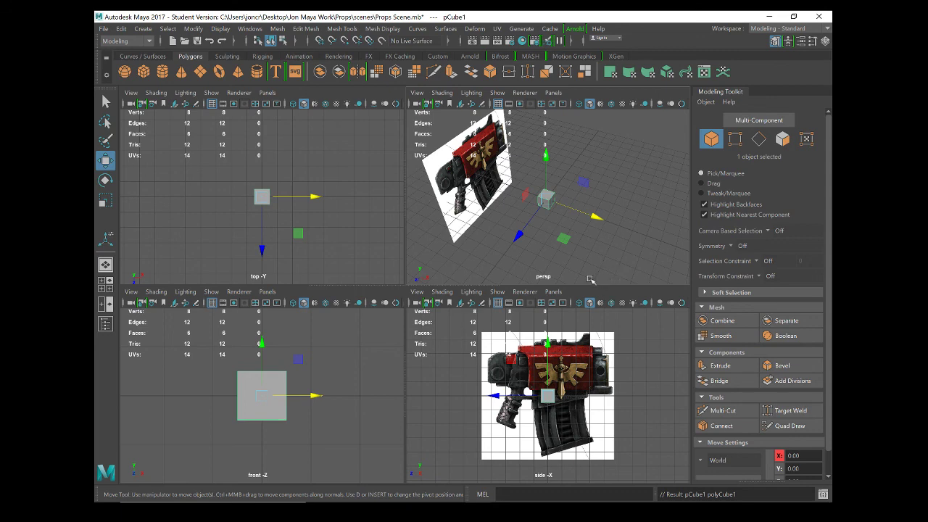
pyautogui.hotkey('alt', 'Tab')
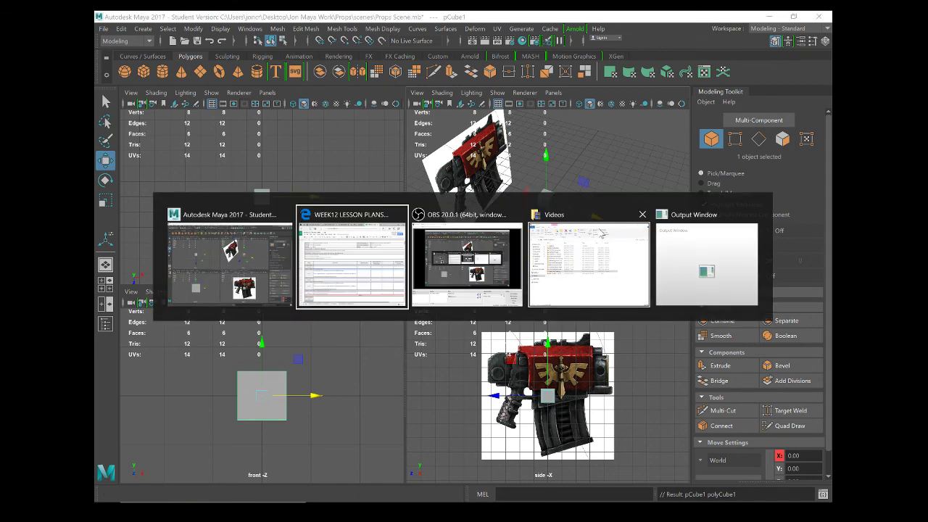